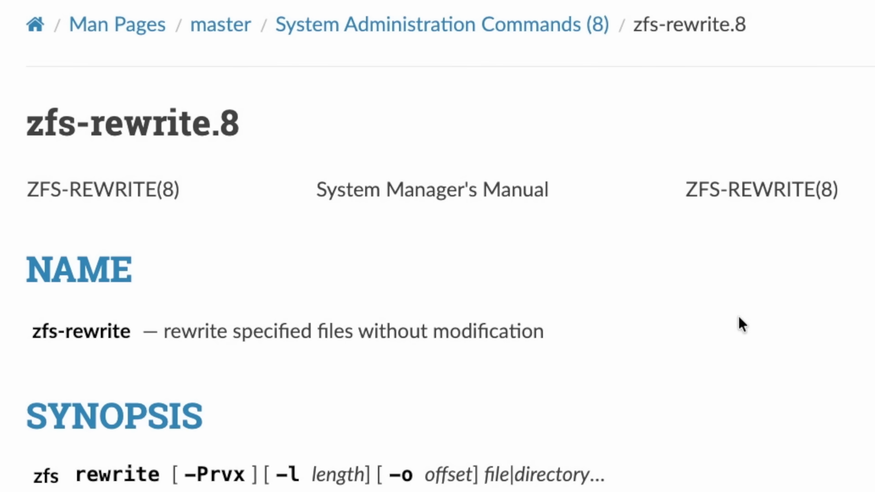
# Step: Scroll through the zfs-rewrite.8 man page's NAME, SYNOPSIS and DESCRIPTION, including the -P option
pyautogui.scroll(-7, 741, 324)
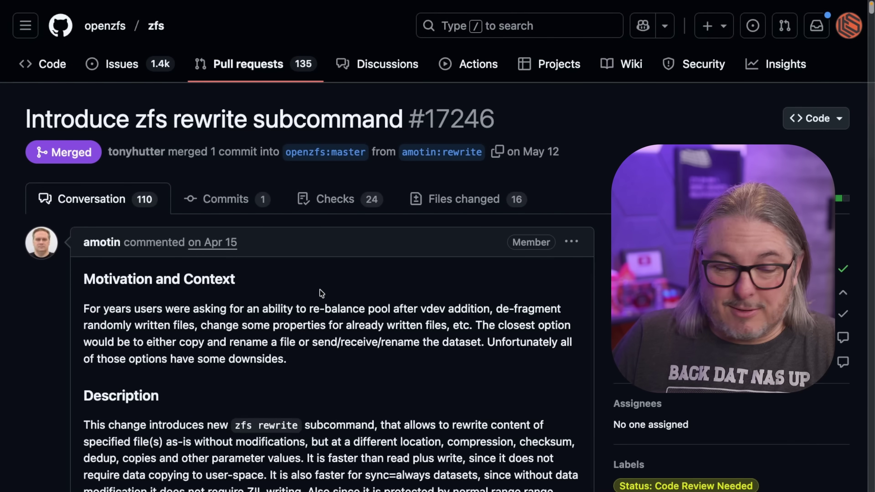
pyautogui.scroll(-5, 317, 251)
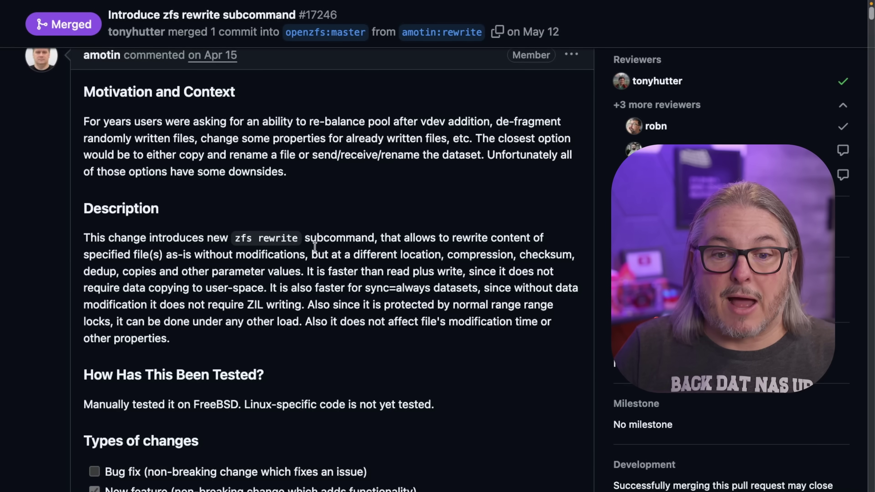
pyautogui.scroll(-4, 315, 246)
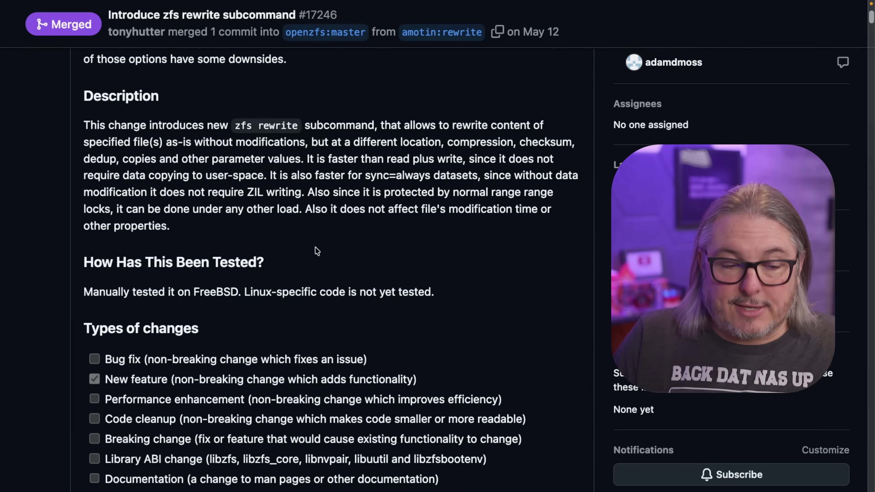
pyautogui.scroll(-1, 317, 251)
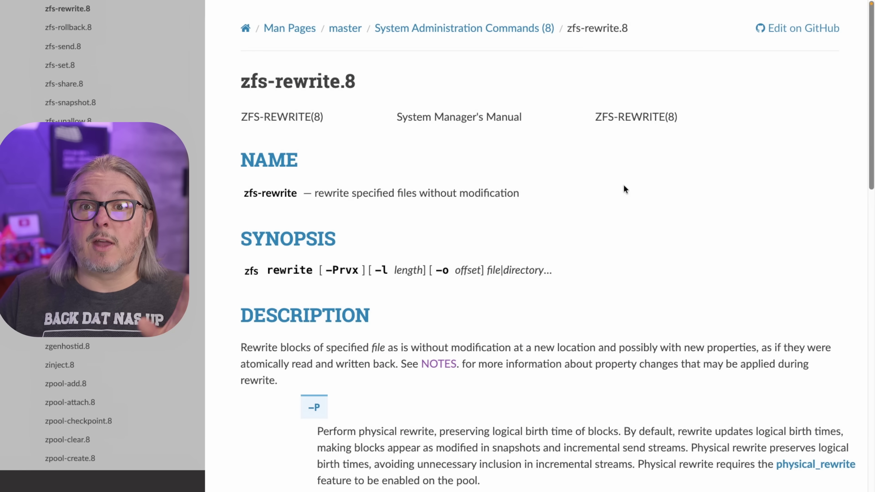
# Step: Read further down the zfs-rewrite.8 man page through its options and NOTES section
pyautogui.scroll(-1, 623, 186)
pyautogui.scroll(-15, 624, 185)
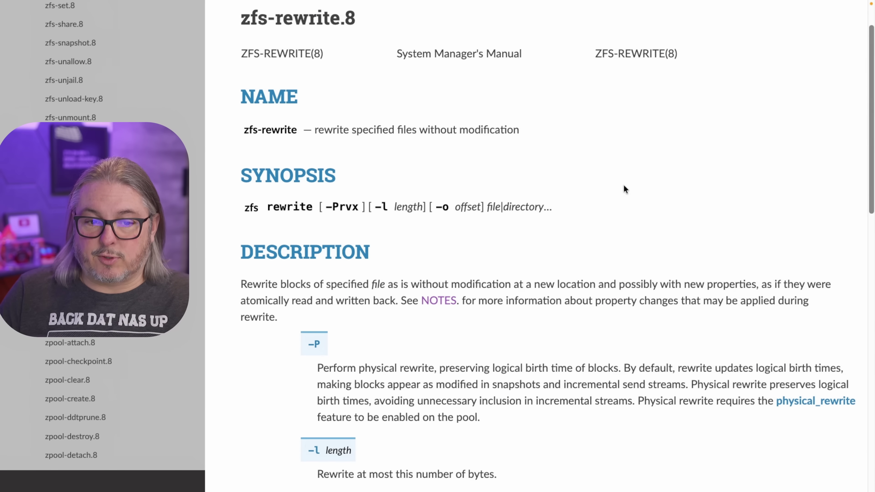
pyautogui.scroll(-6, 623, 188)
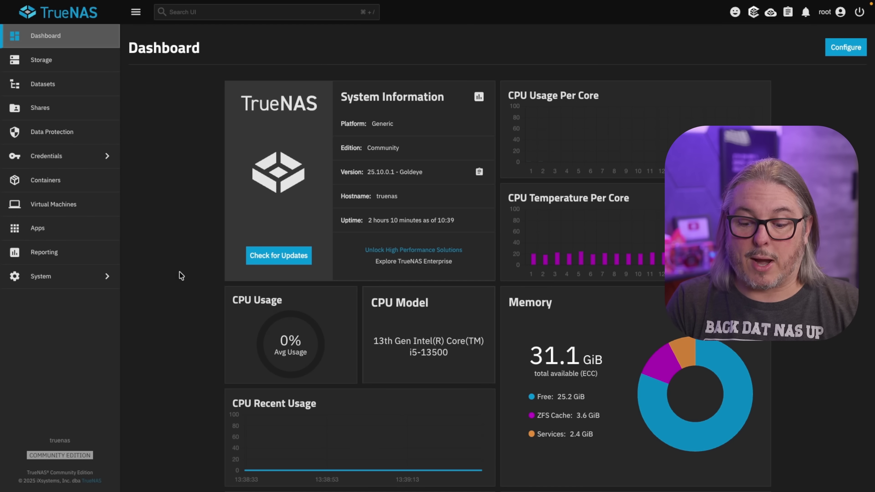
# Step: Switch to the Terminal desktop with the SSH session to check zpool device_rebuild features
pyautogui.hotkey('ctrl', 'Left')
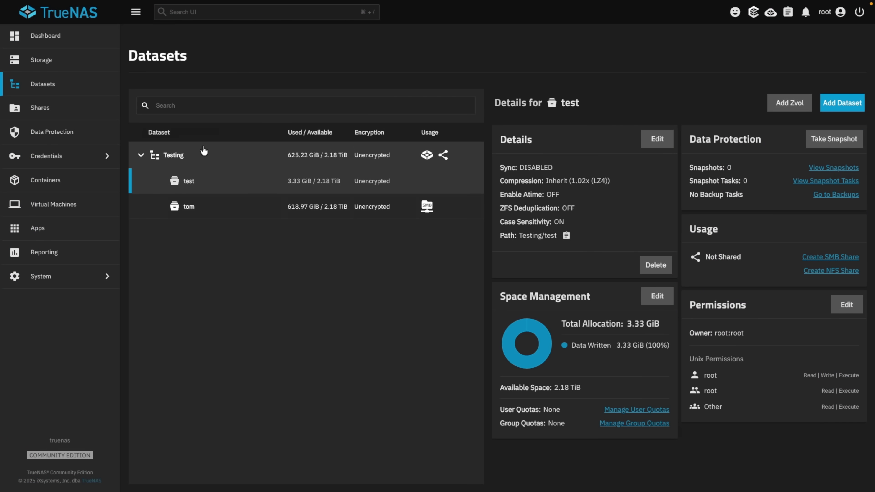
# Step: Create a manual snapshot of the Testing/test dataset
pyautogui.click(203, 150)
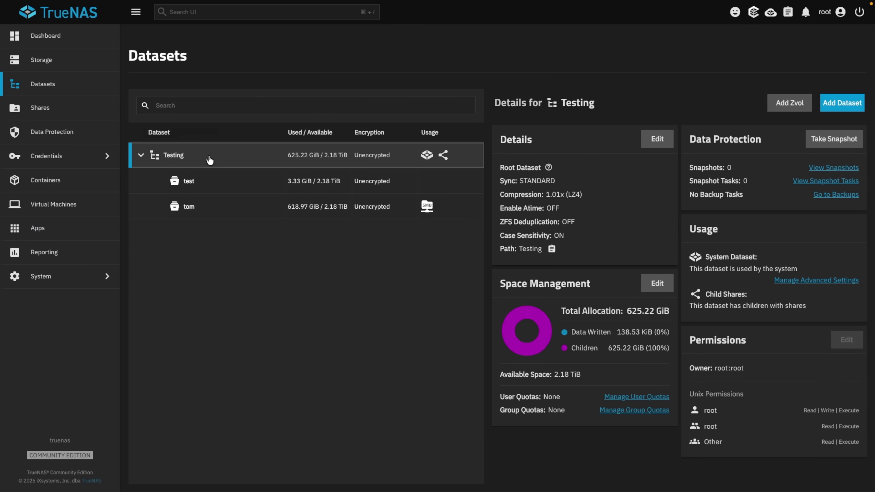
pyautogui.click(219, 182)
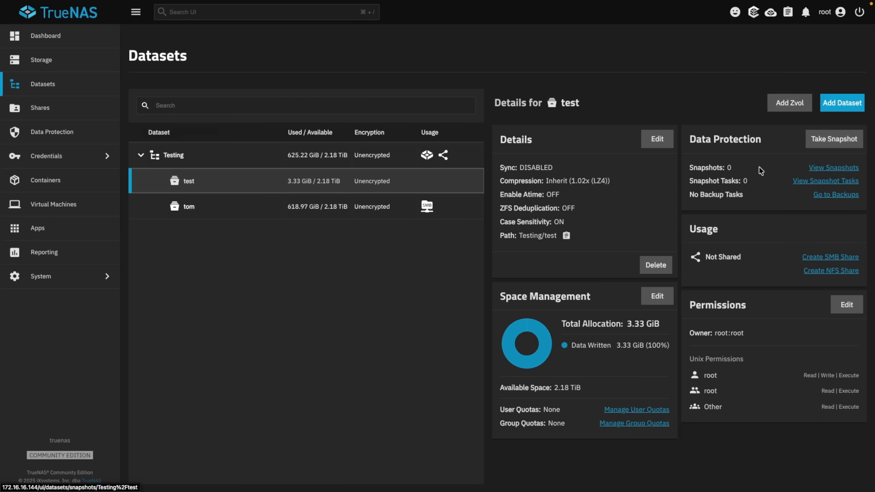
pyautogui.click(830, 144)
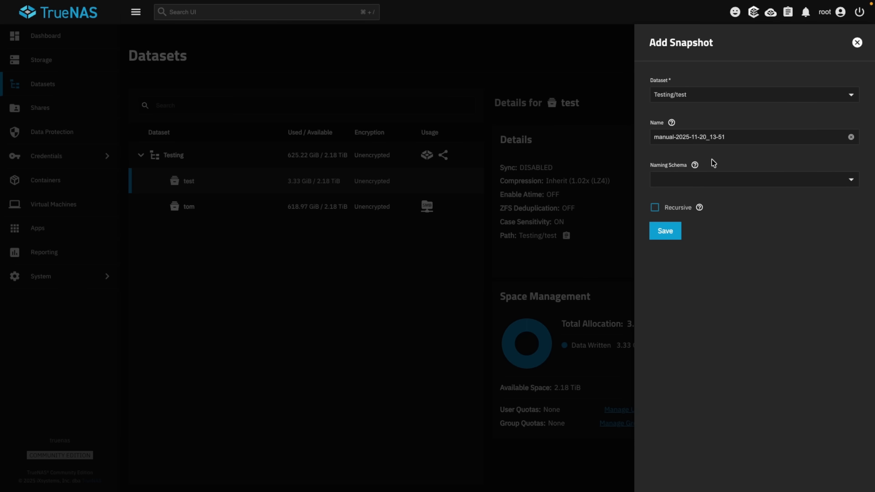
pyautogui.click(669, 231)
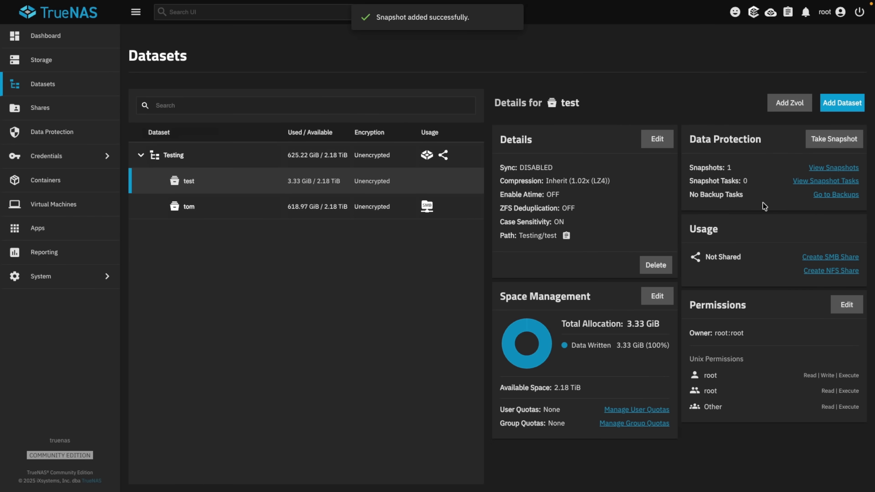
# Step: Expand the new manual-2025-11-20_13-51 snapshot and highlight its 3.33 GiB Referenced size
pyautogui.click(829, 169)
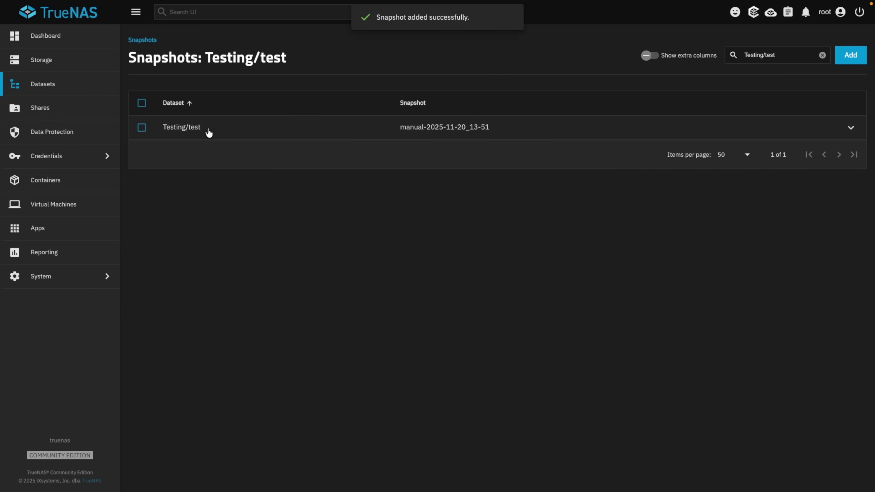
pyautogui.click(209, 132)
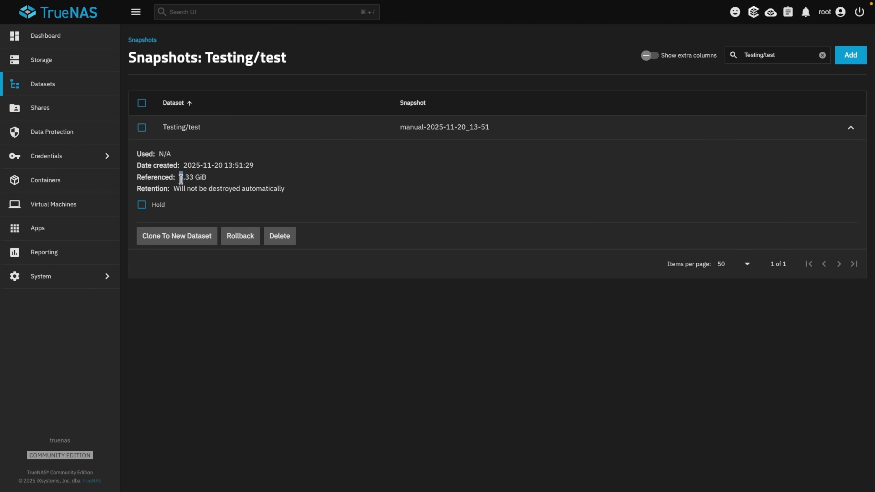
pyautogui.moveTo(179, 177); pyautogui.dragTo(246, 175)
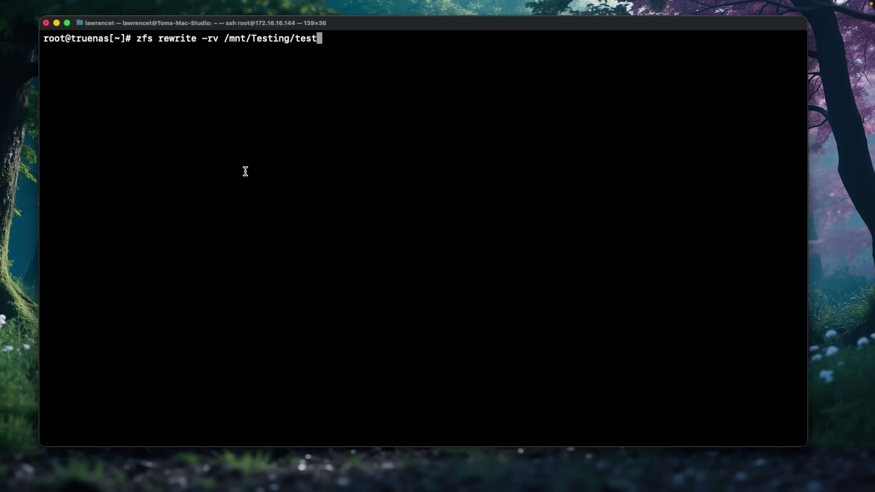
# Step: Run zfs rewrite -rv /mnt/Testing/test to rewrite every file in the dataset in place
pyautogui.press('Left')
pyautogui.press('Left')
pyautogui.press('Left')
pyautogui.press('Left')
pyautogui.press('Left')
pyautogui.press('Left')
pyautogui.press('Left')
pyautogui.press('Left')
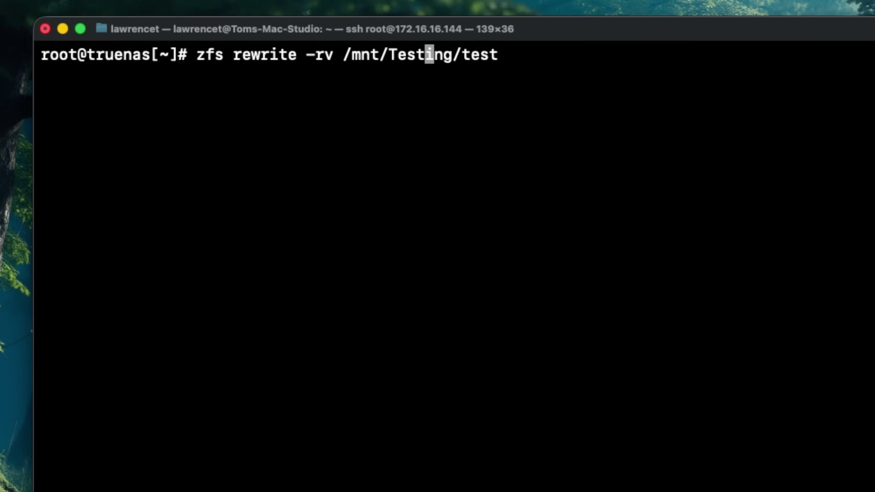
pyautogui.press('Left')
pyautogui.press('Left')
pyautogui.press('Left')
pyautogui.press('Left')
pyautogui.press('Left')
pyautogui.press('Left')
pyautogui.press('Left')
pyautogui.press('Left')
pyautogui.press('Left')
pyautogui.press('Left')
pyautogui.press('Left')
pyautogui.press('Left')
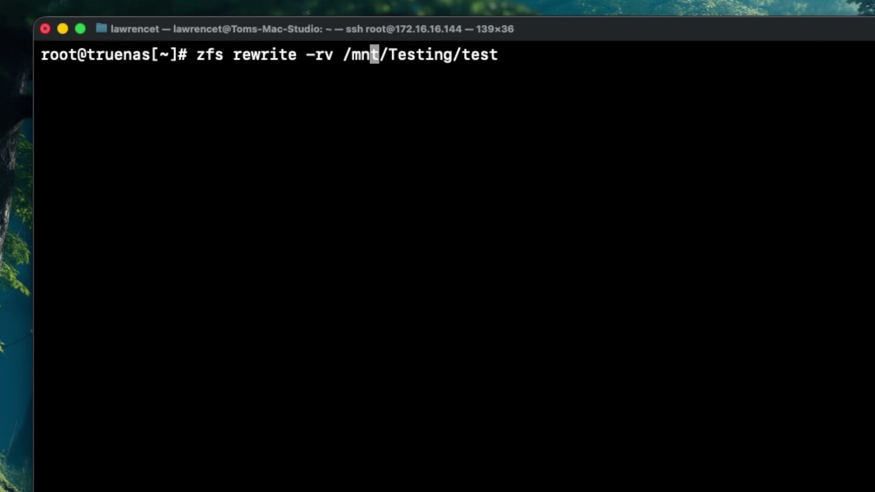
pyautogui.press('Right')
pyautogui.press('Right')
pyautogui.press('Right')
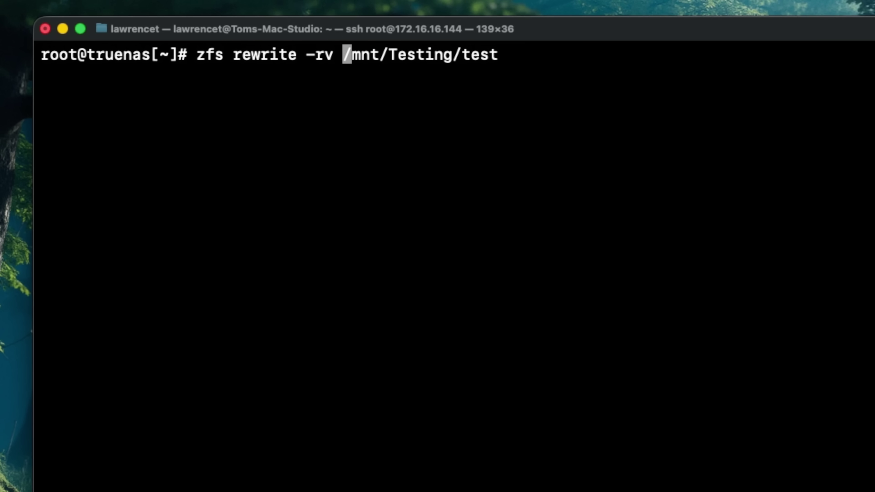
pyautogui.press('Right')
pyautogui.press('Right')
pyautogui.press('Right')
pyautogui.press('Right')
pyautogui.press('Right')
pyautogui.press('Right')
pyautogui.press('Right')
pyautogui.press('Right')
pyautogui.press('Right')
pyautogui.press('Right')
pyautogui.press('Right')
pyautogui.press('Right')
pyautogui.press('Right')
pyautogui.press('Right')
pyautogui.press('Right')
pyautogui.press('Right')
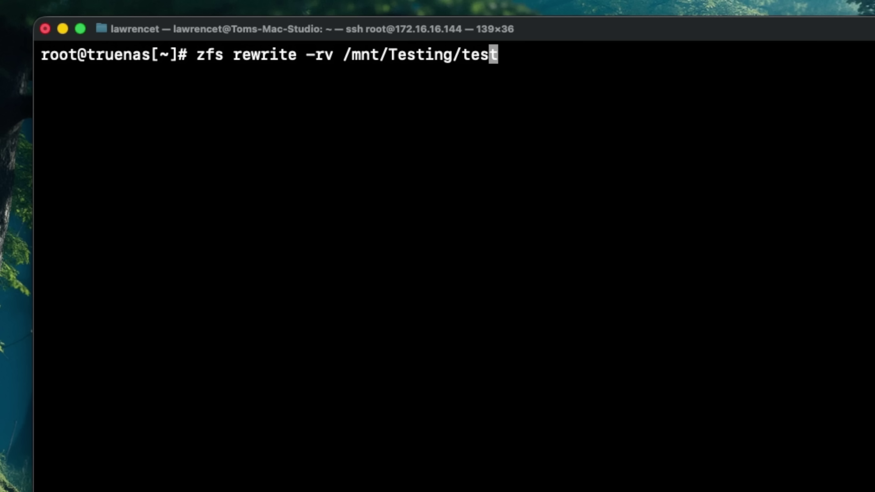
pyautogui.press('Right')
pyautogui.press('BackSpace')
pyautogui.press('BackSpace')
pyautogui.press('BackSpace')
pyautogui.press('BackSpace')
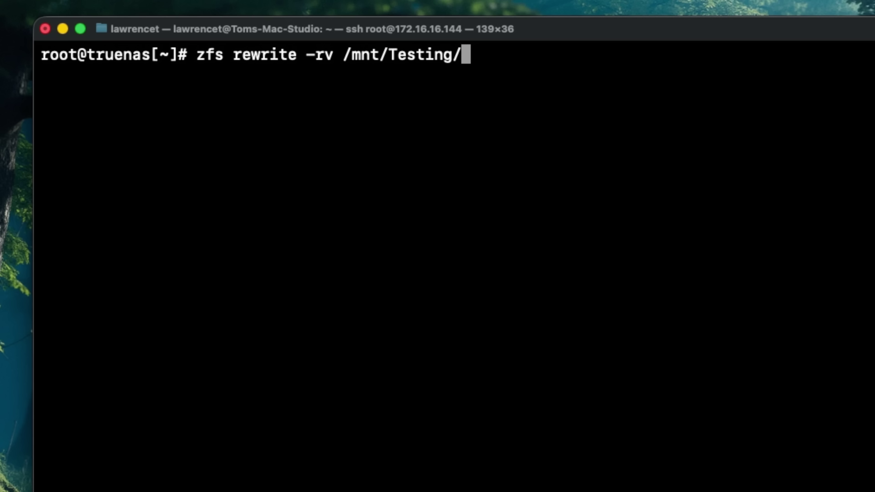
pyautogui.write('test')
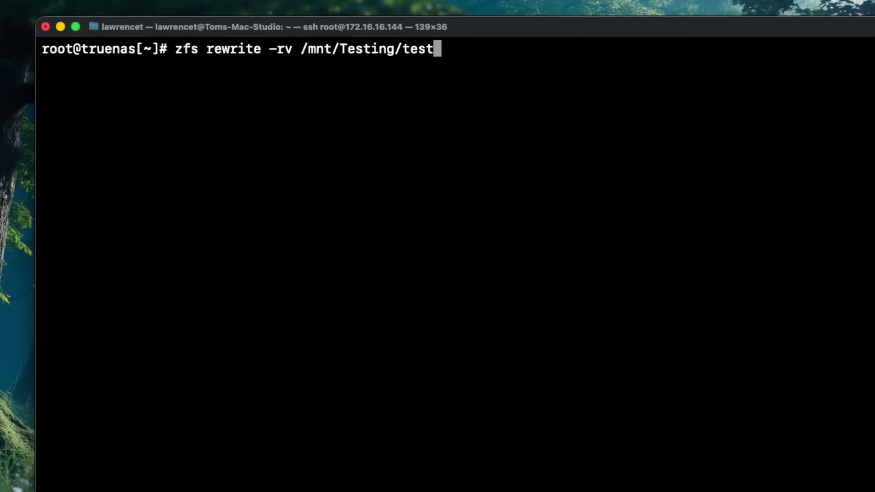
pyautogui.press('Return')
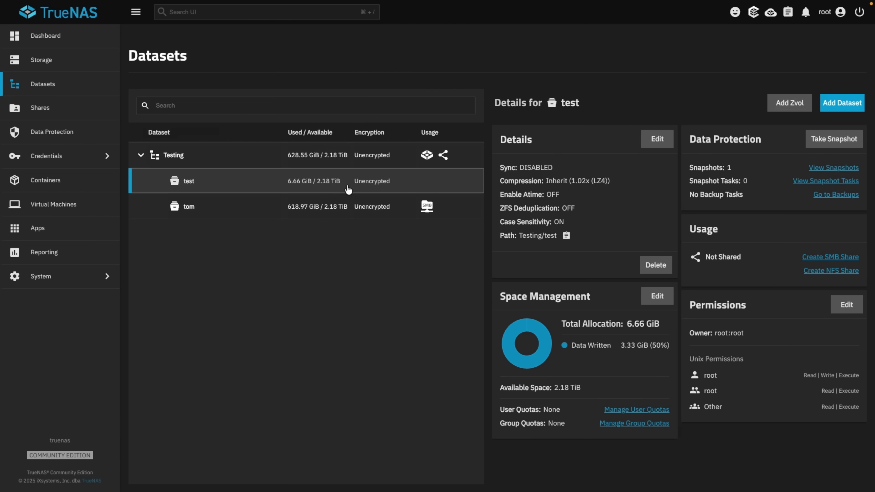
# Step: Reopen Testing/test snapshots and highlight manual-2025-11-20_13-51's Used size, now 3.33 GiB
pyautogui.click(828, 167)
pyautogui.click(283, 128)
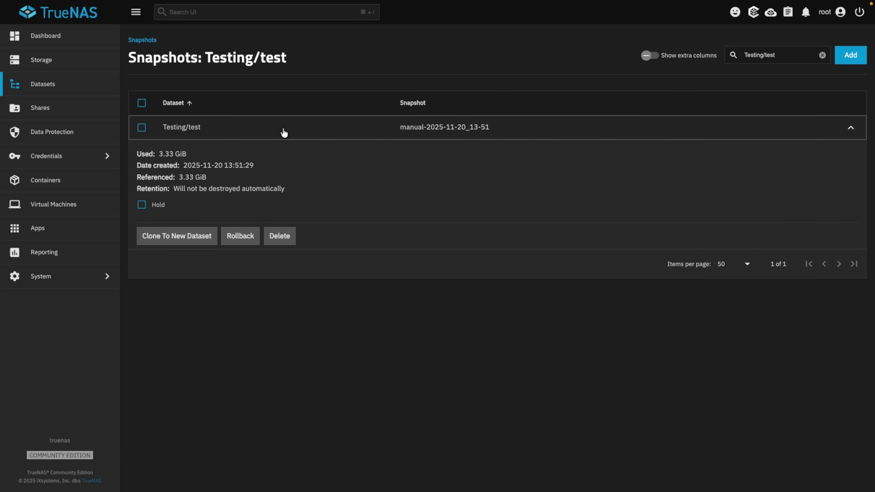
pyautogui.moveTo(155, 155); pyautogui.dragTo(243, 160)
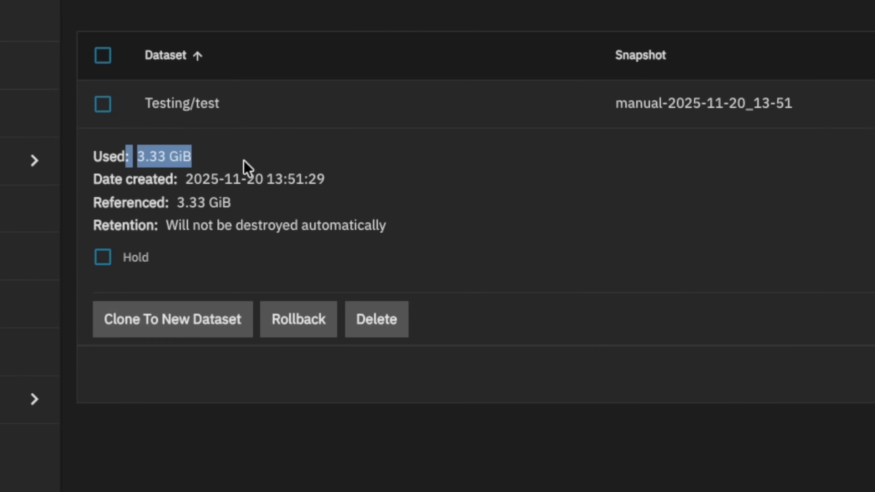
pyautogui.click(243, 161)
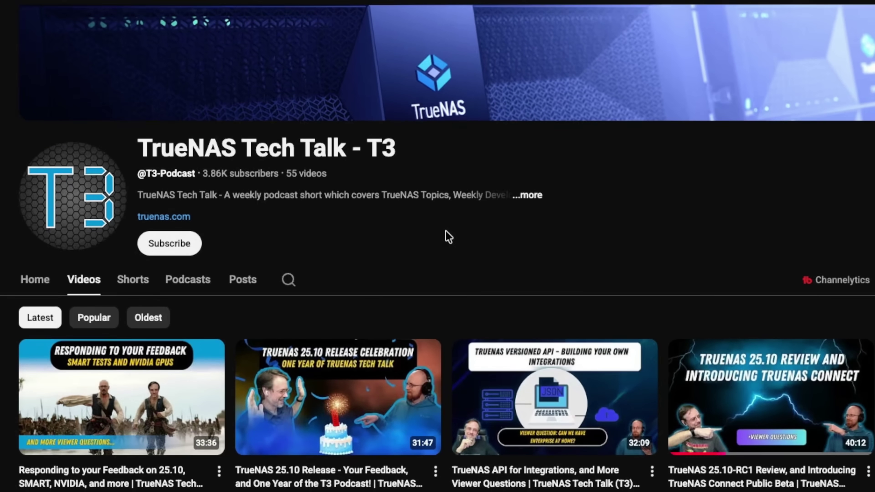
# Step: Scroll the TrueNAS Tech Talk - T3 Videos list past the 25.10 feedback and release-celebration episodes
pyautogui.scroll(-3, 449, 237)
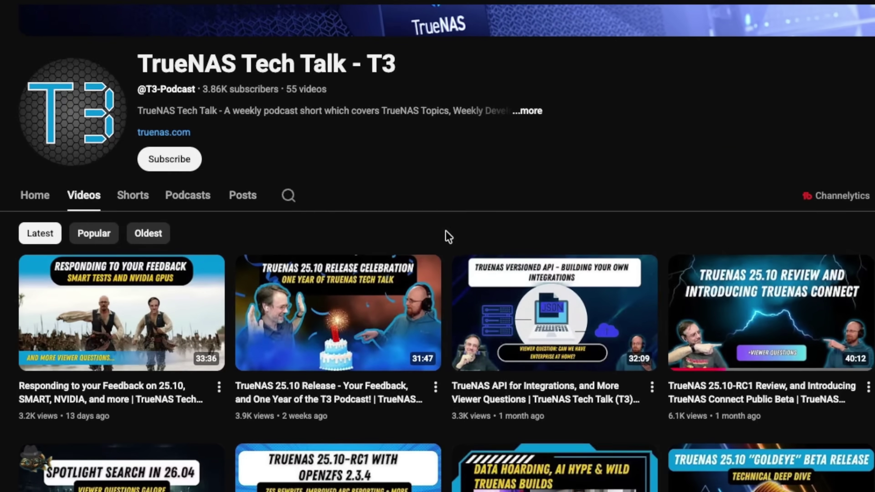
pyautogui.scroll(-3, 448, 237)
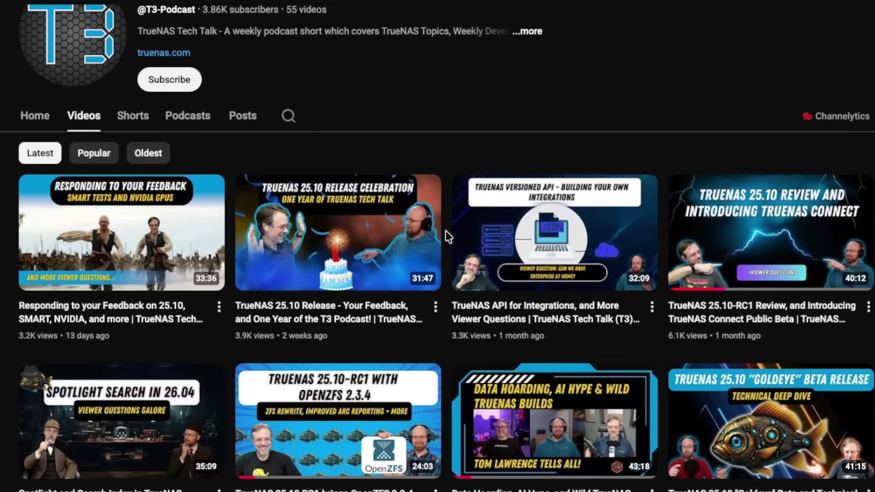